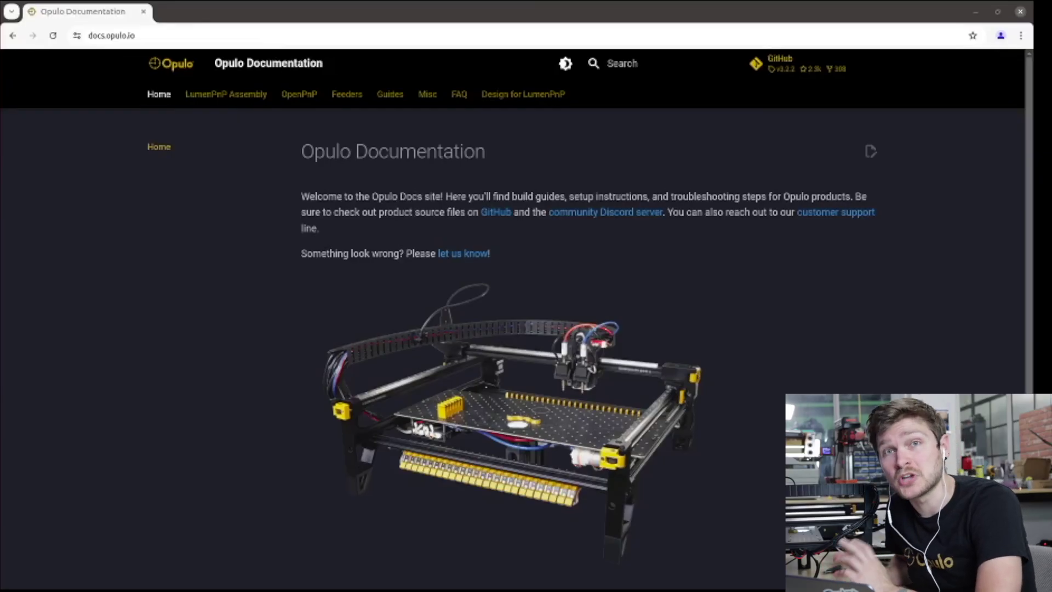
- Open the OpenPnP install guide in the documentation and download the recommended Linux .deb package
left_click(306, 94)
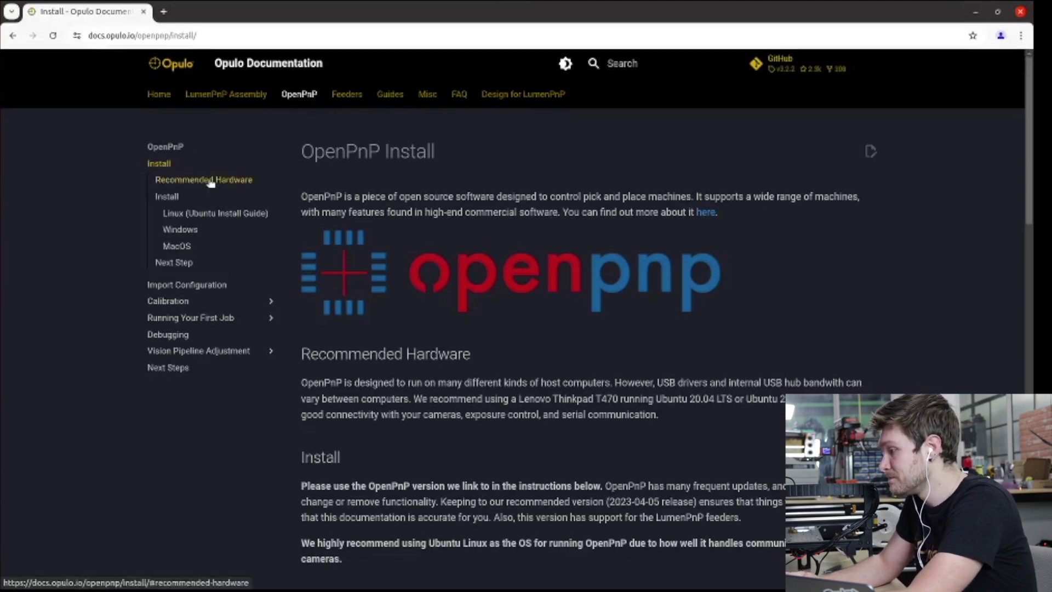
scroll(586, 312, "down", 6)
scroll(584, 309, "up", 5)
scroll(550, 265, "up", 1)
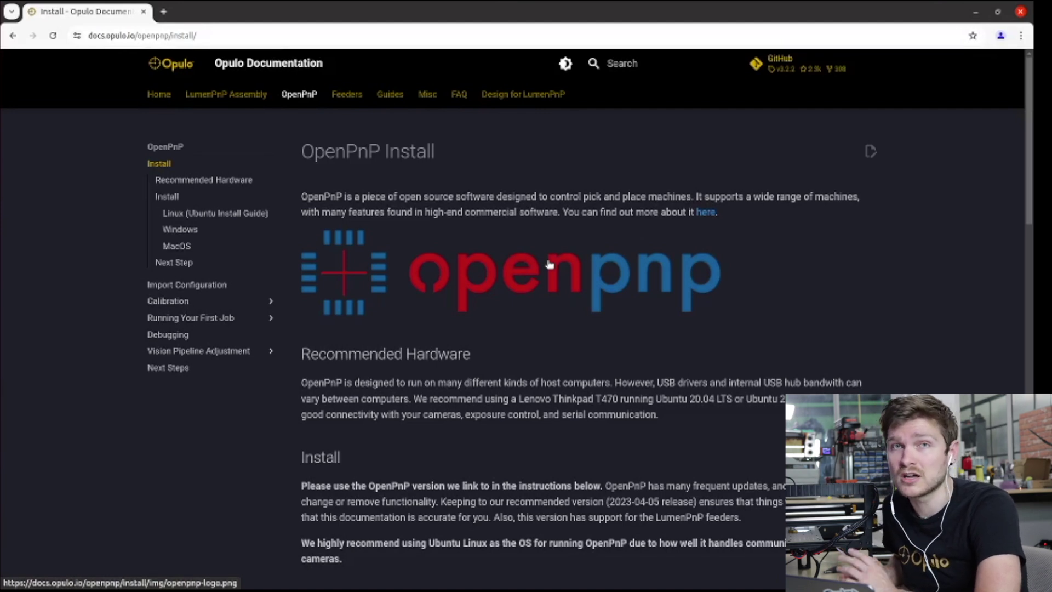
scroll(550, 264, "down", 5)
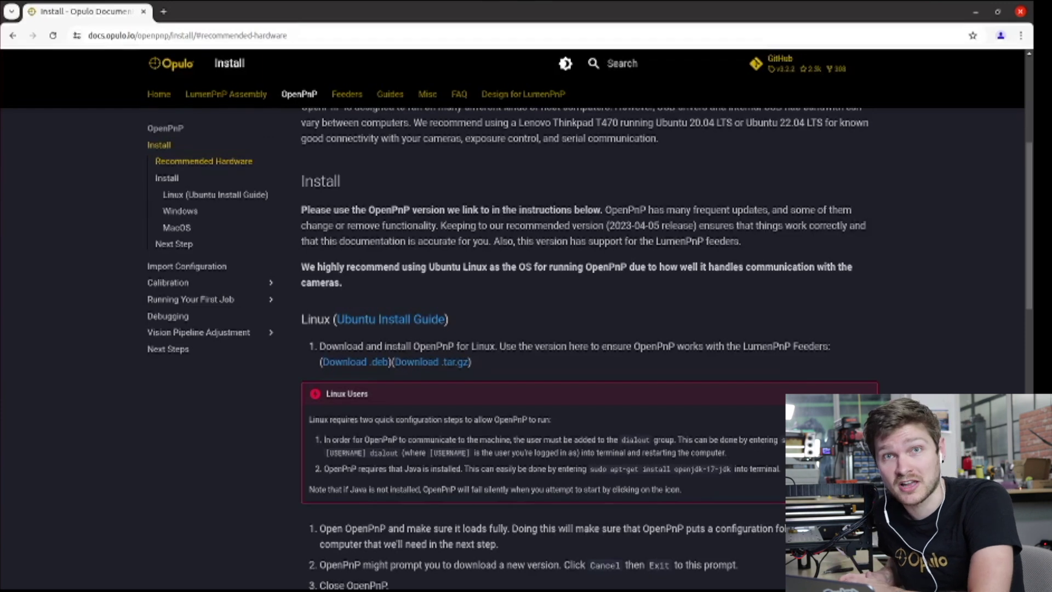
scroll(699, 340, "down", 1)
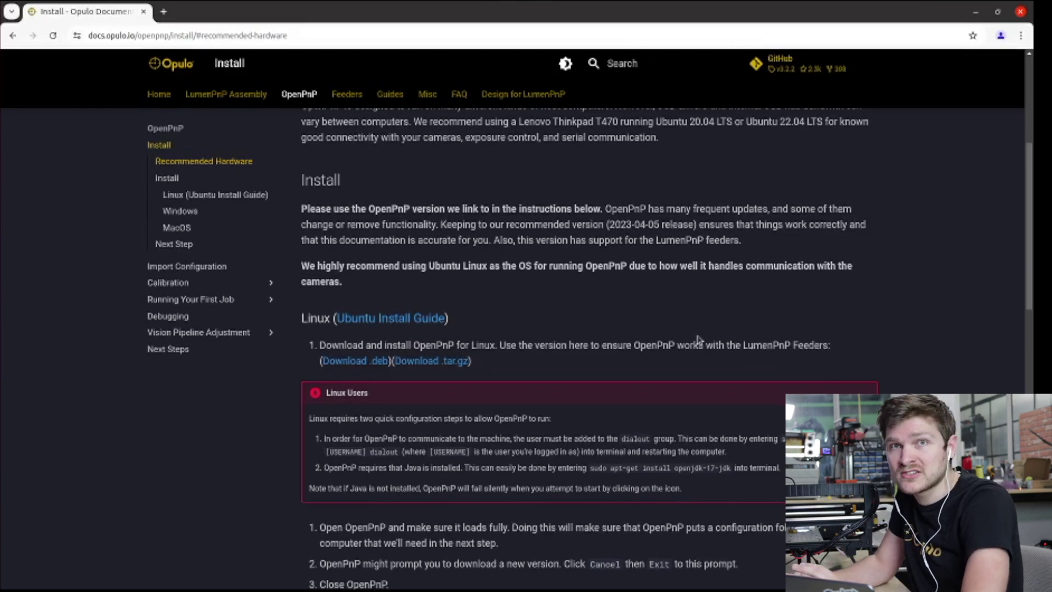
scroll(713, 345, "down", 4)
scroll(767, 361, "up", 2)
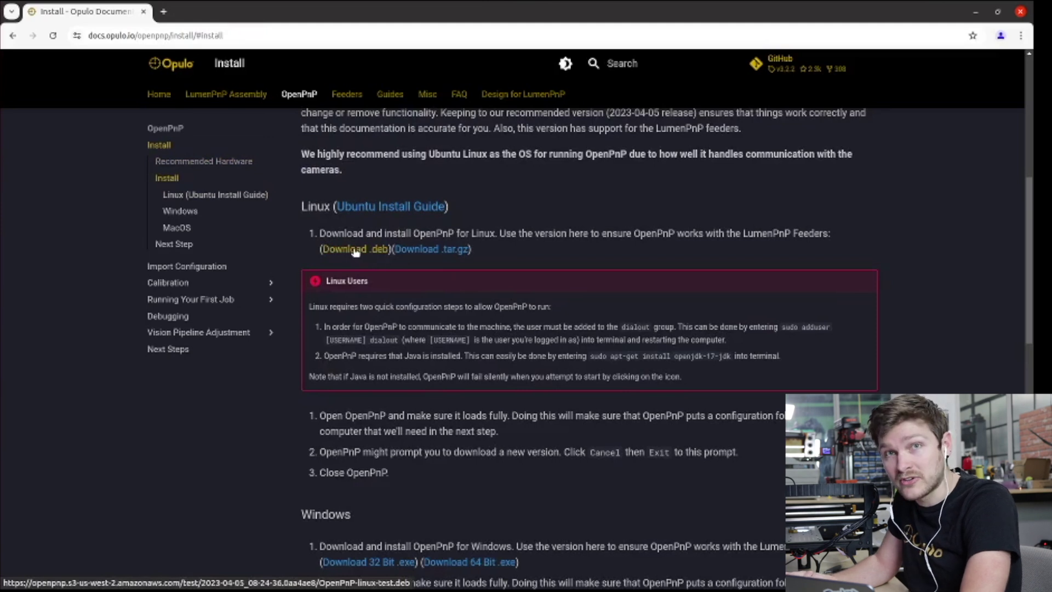
left_click(355, 249)
scroll(708, 226, "down", 1)
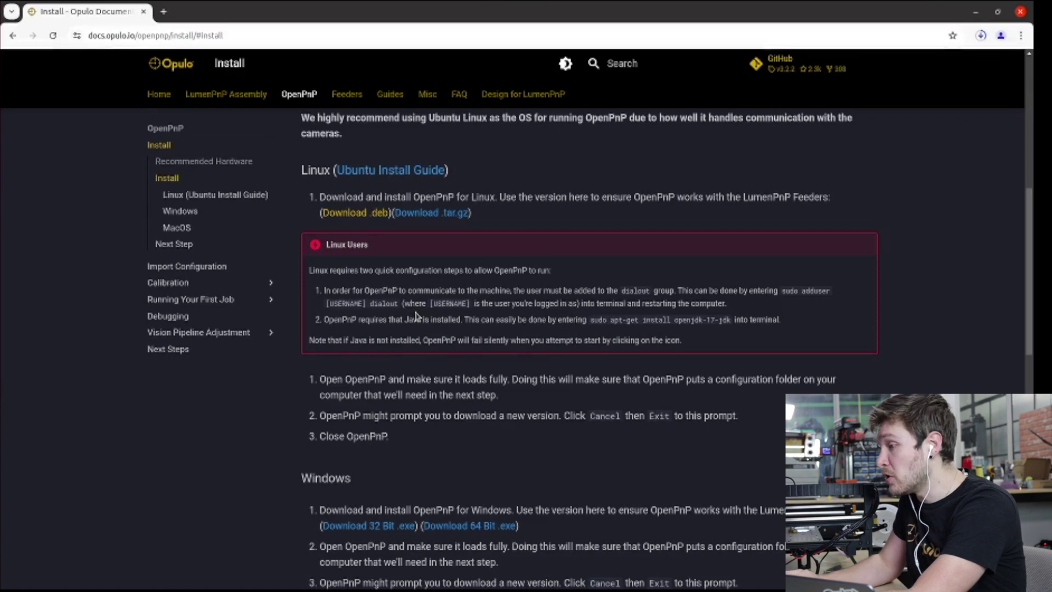
- Open a terminal and run "sudo adduser opulo dialout" to add the user to the dialout group, authorizing with the account password
key("super")
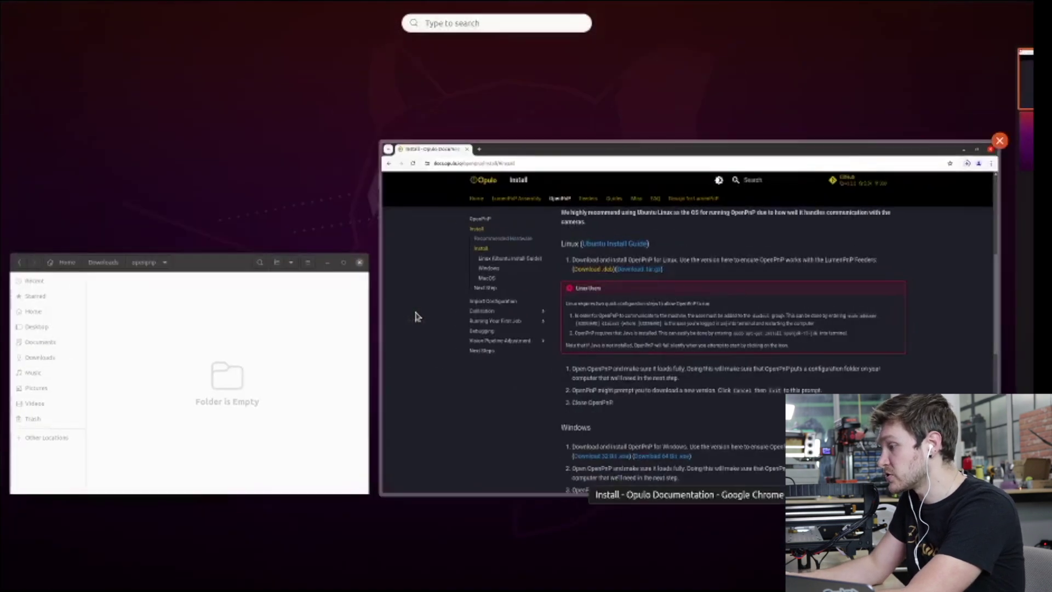
type("ter")
key("Return")
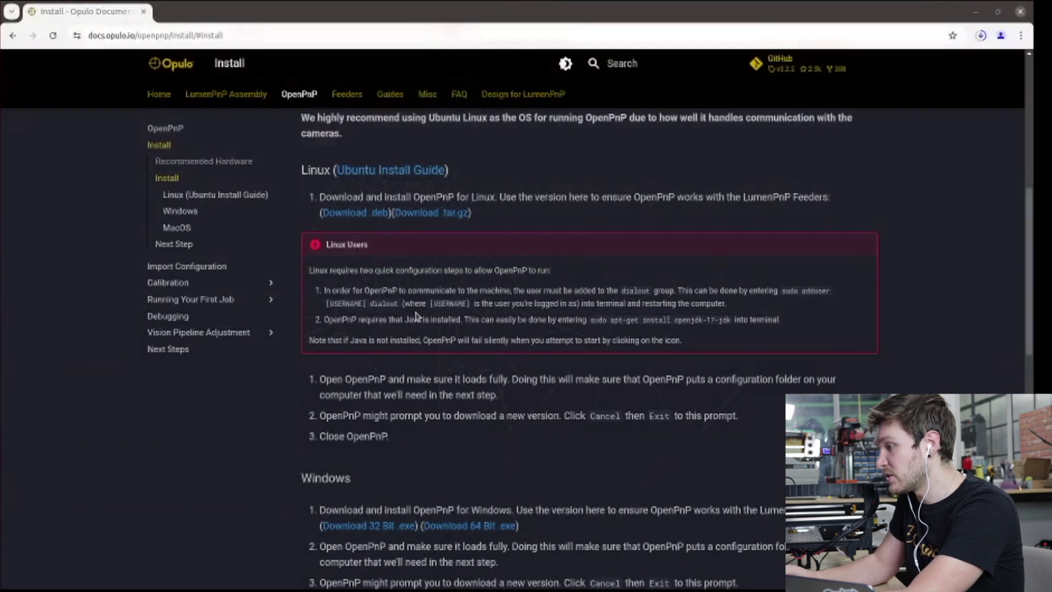
left_click(589, 196)
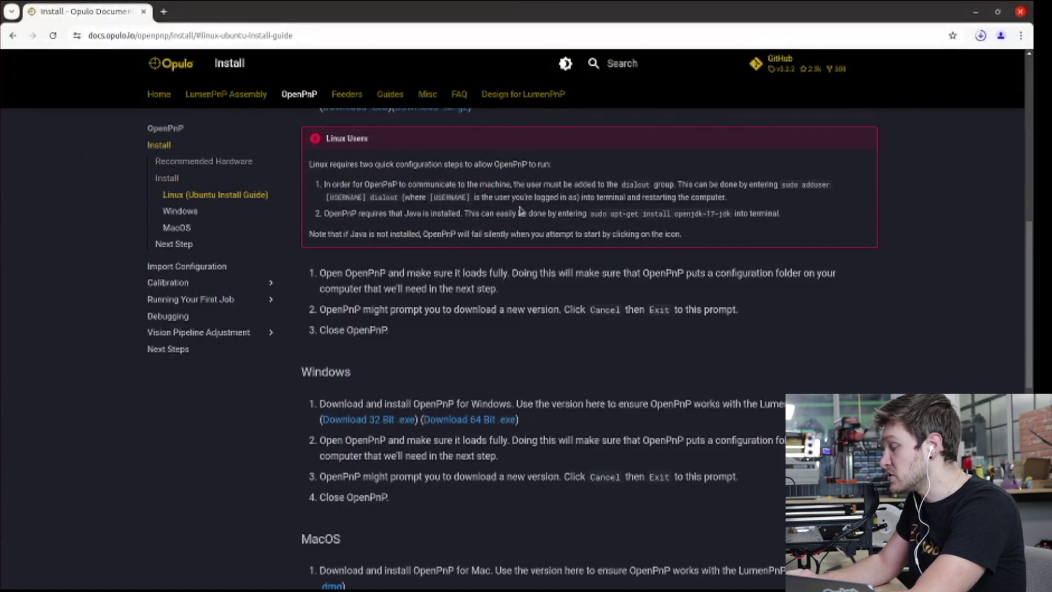
key("alt+Tab")
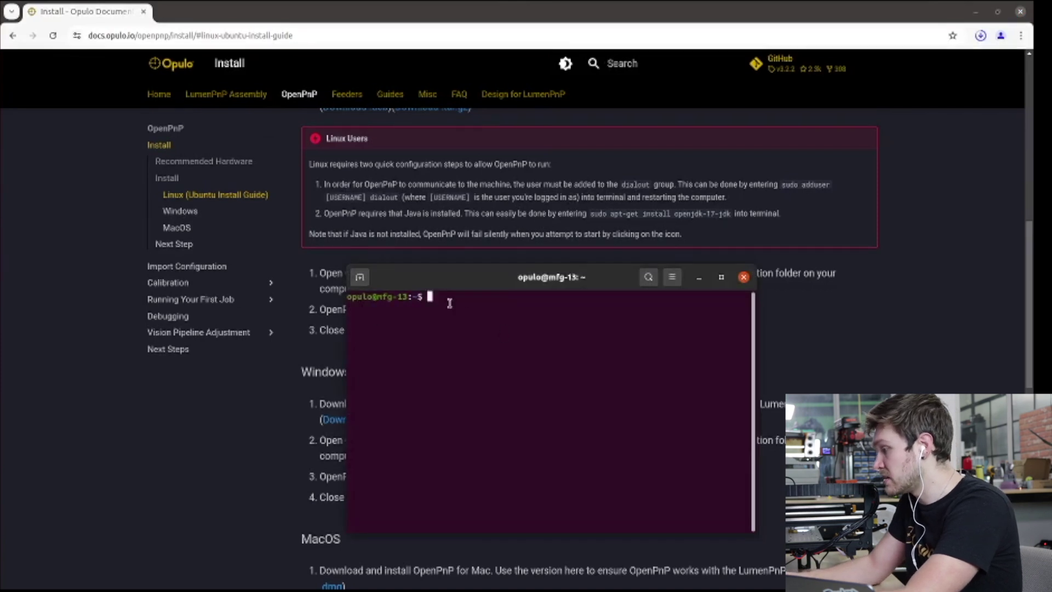
type("sudo adduser")
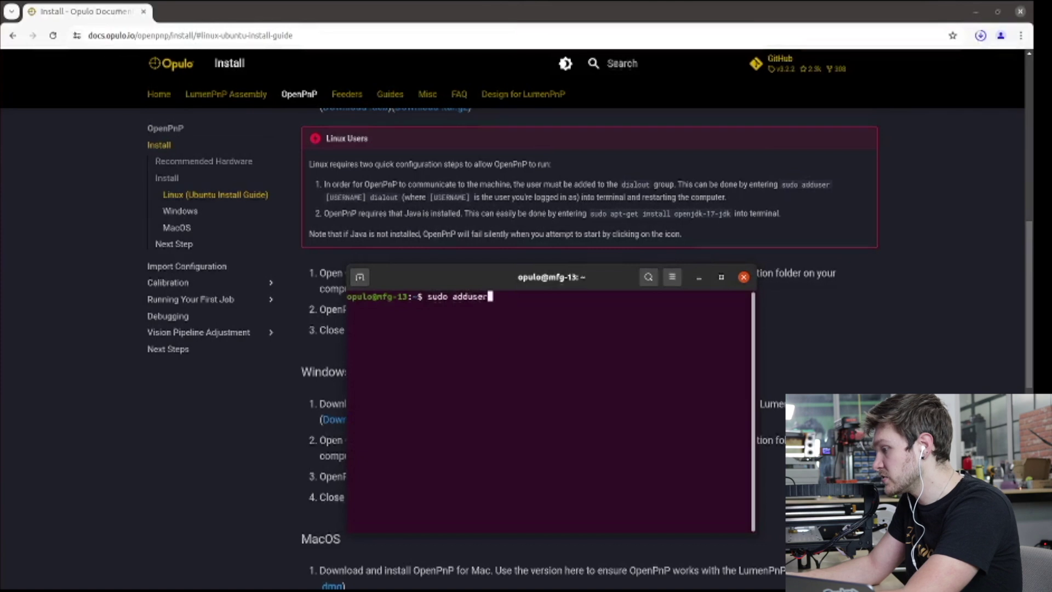
type(" opulo dia")
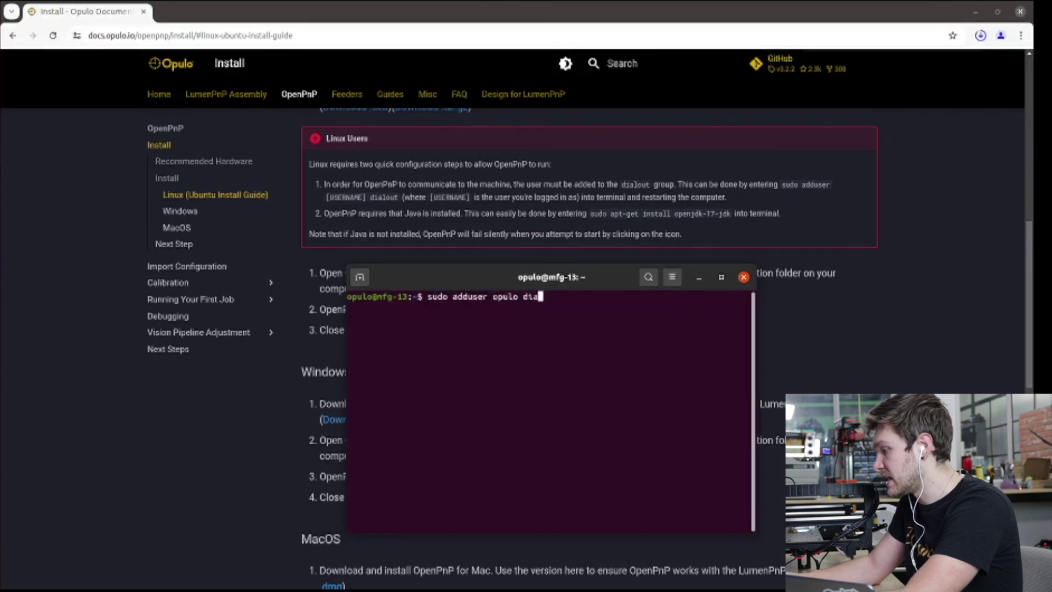
type("lout")
key("Return")
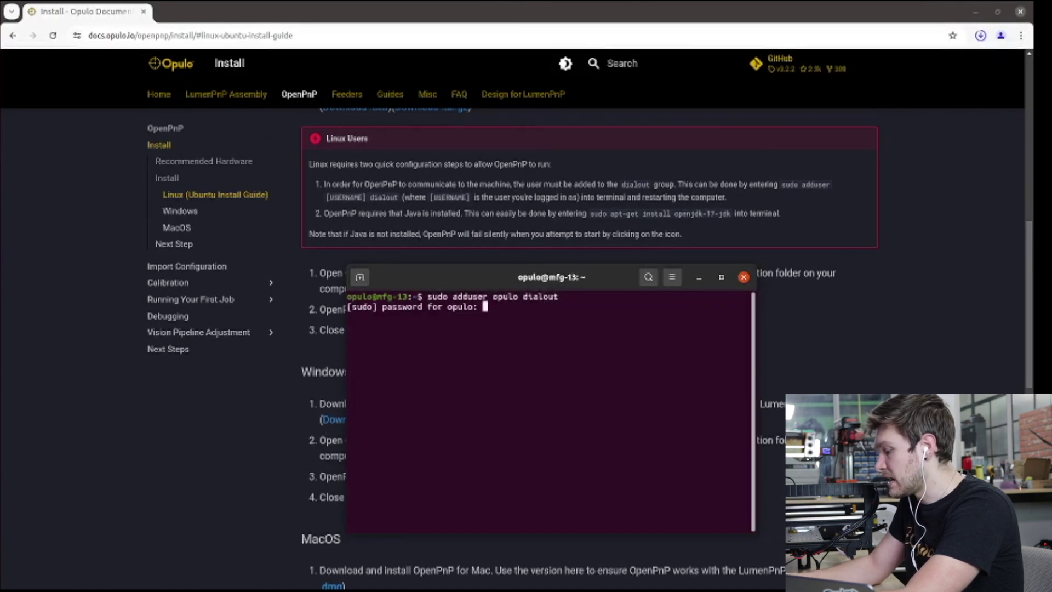
key("Return")
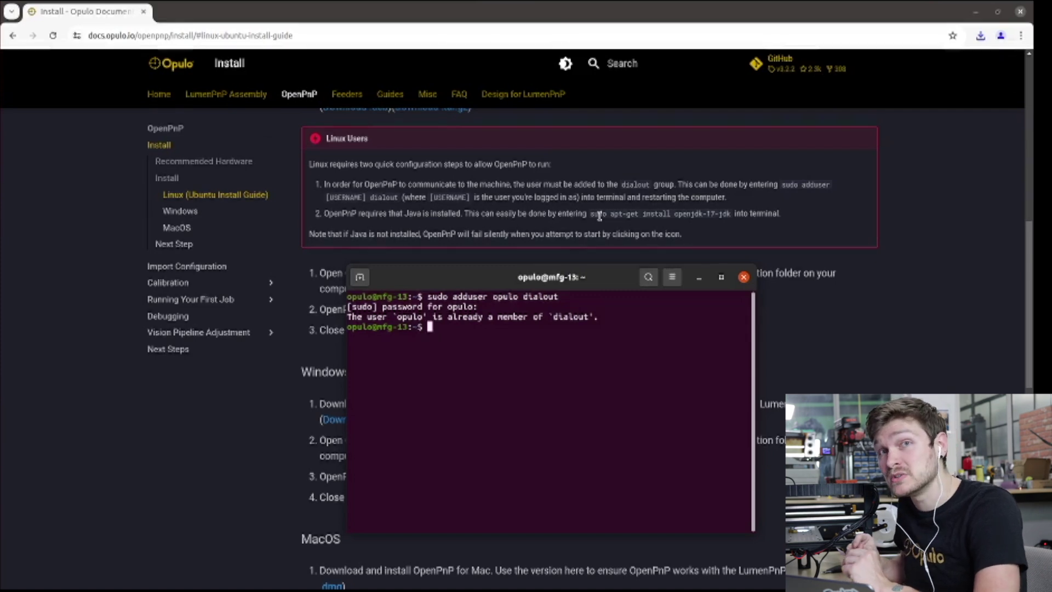
- Copy the Java install command "sudo apt-get install openjdk-17-jdk" from the guide and run it in the terminal
left_click(599, 212)
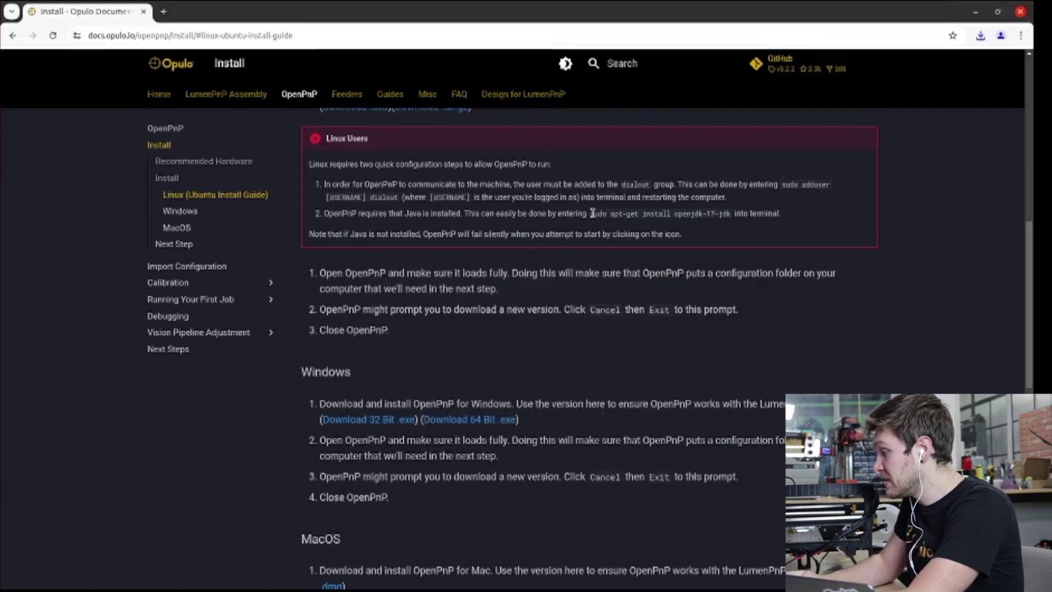
left_click_drag(592, 213, 731, 214)
key("ctrl+c")
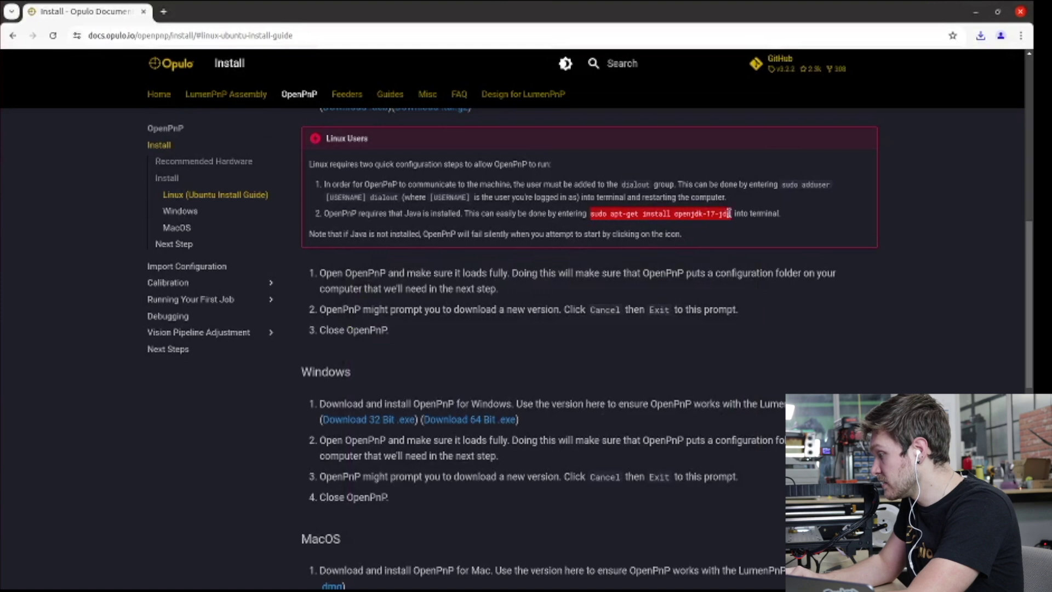
key("alt+Tab")
key("ctrl+shift+v")
key("Return")
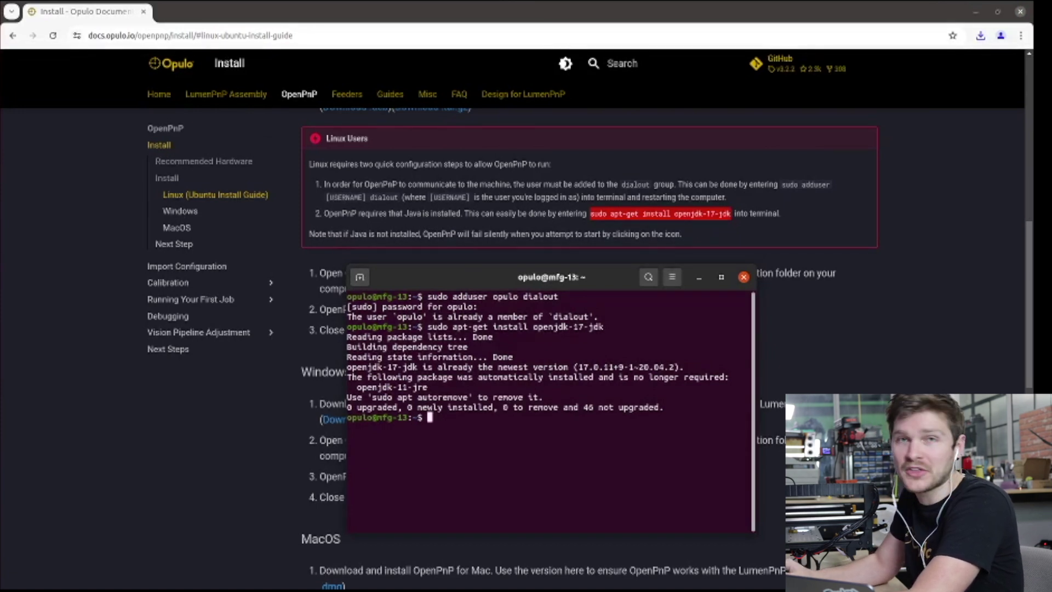
- Locate the downloaded OpenPnP .deb package in the Downloads folder, and close the folder window
left_click(696, 240)
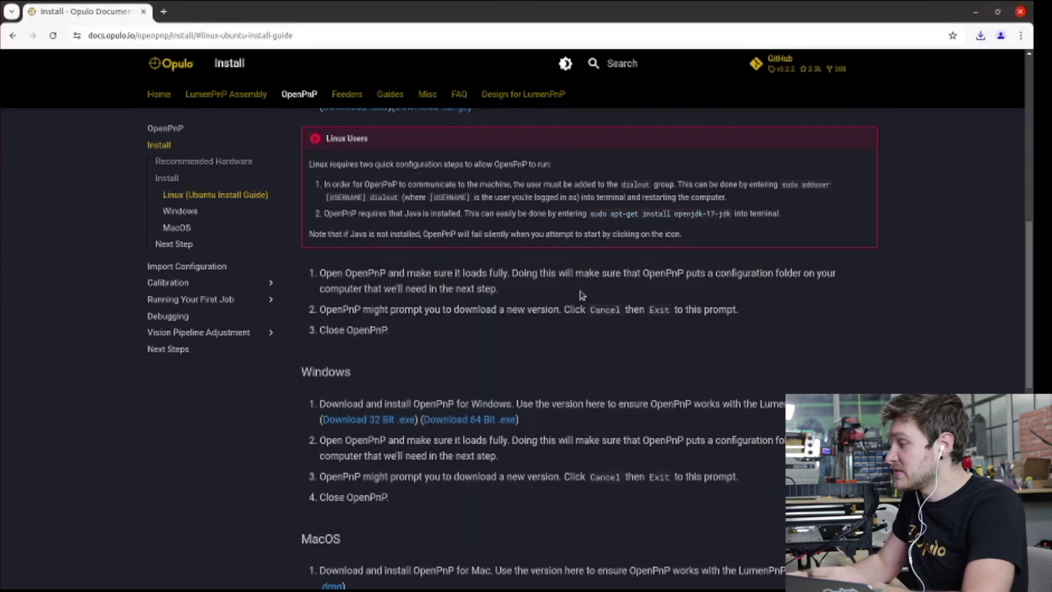
left_click(981, 36)
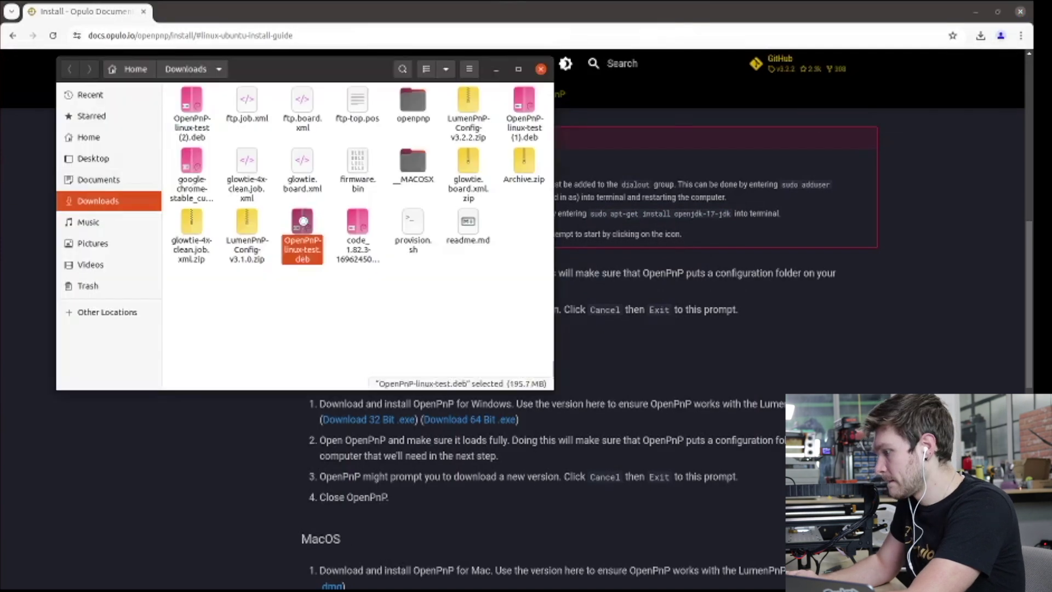
left_click(541, 69)
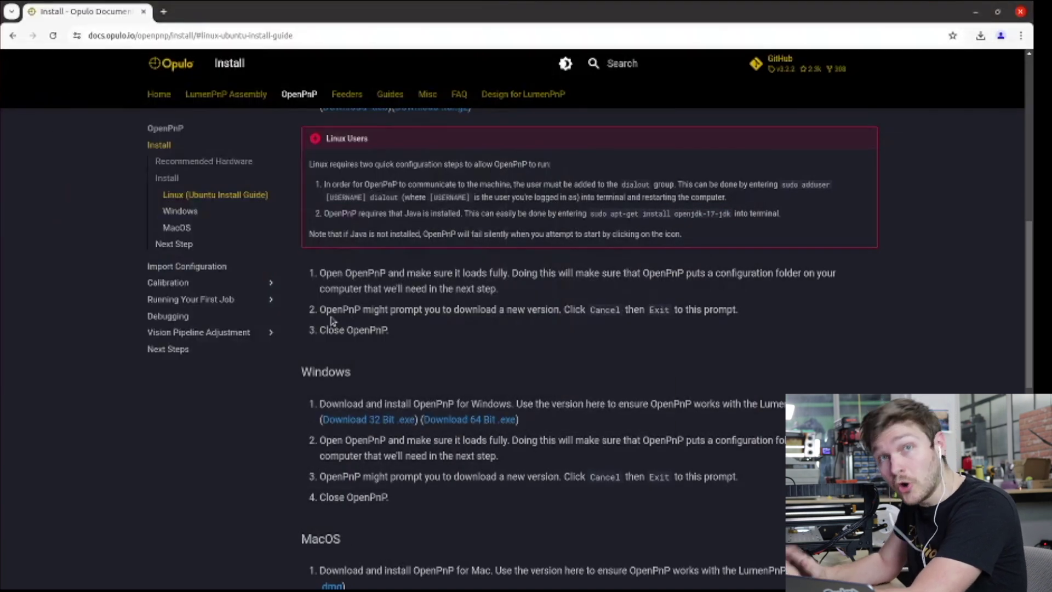
- Launch OpenPnP, accept its welcome message so it loads fully, and close the program
scroll(660, 400, "down", 3)
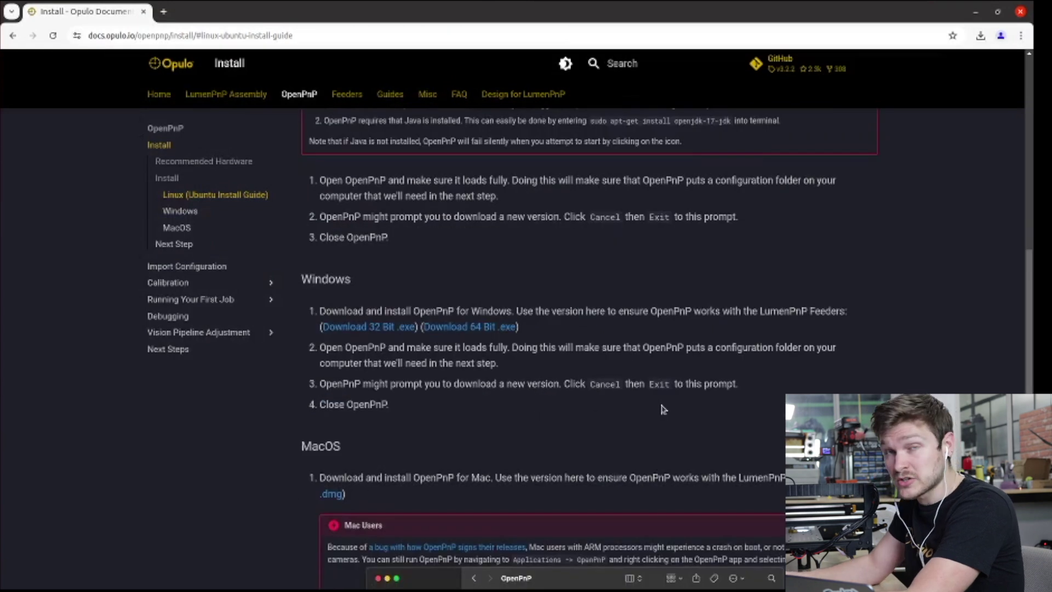
key("super")
type("oplen")
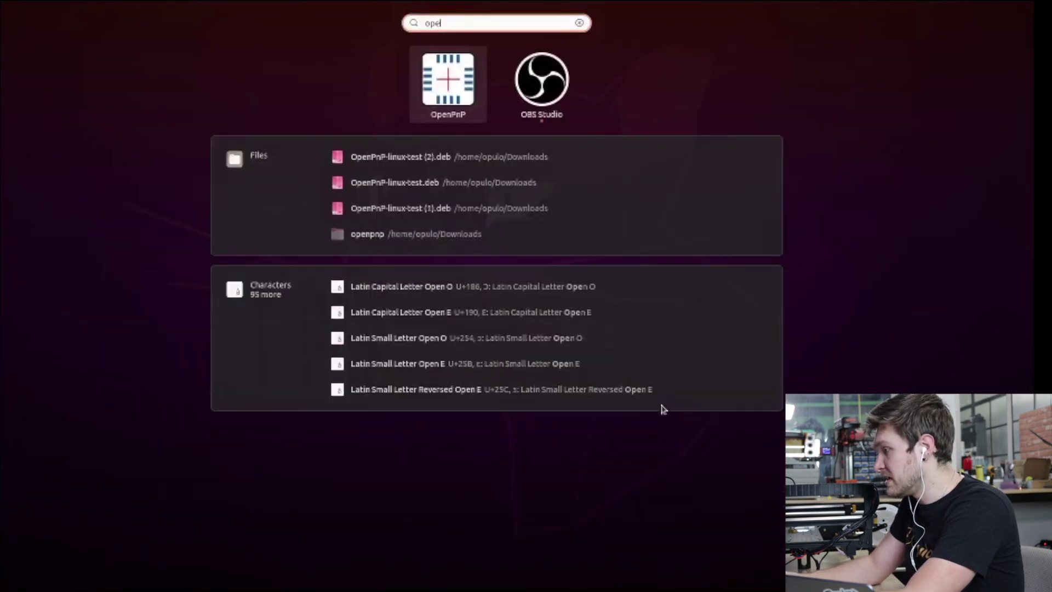
key("Return")
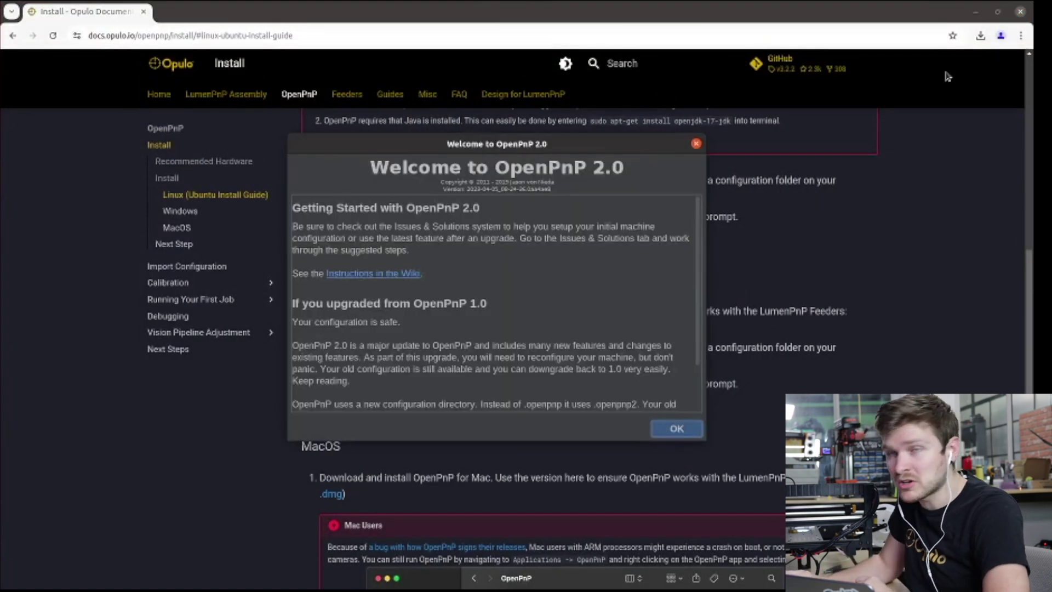
scroll(625, 296, "down", 3)
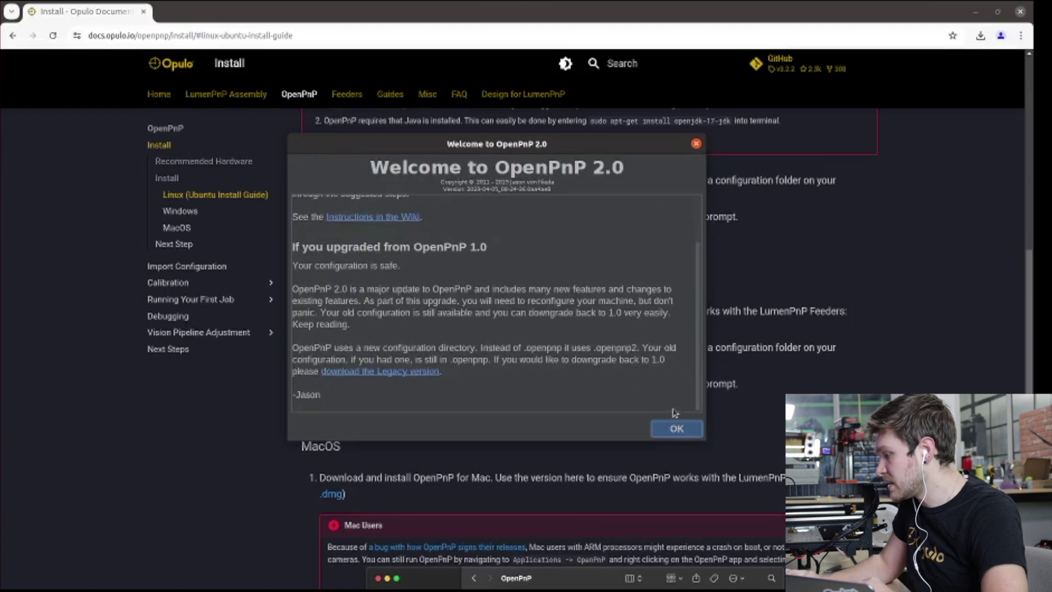
left_click(677, 427)
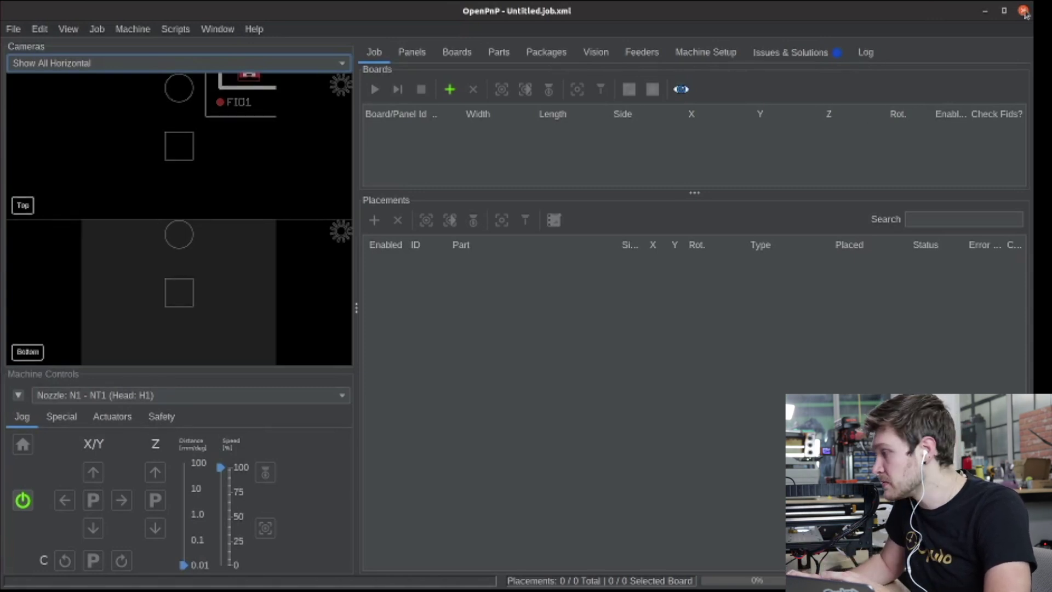
left_click(1024, 10)
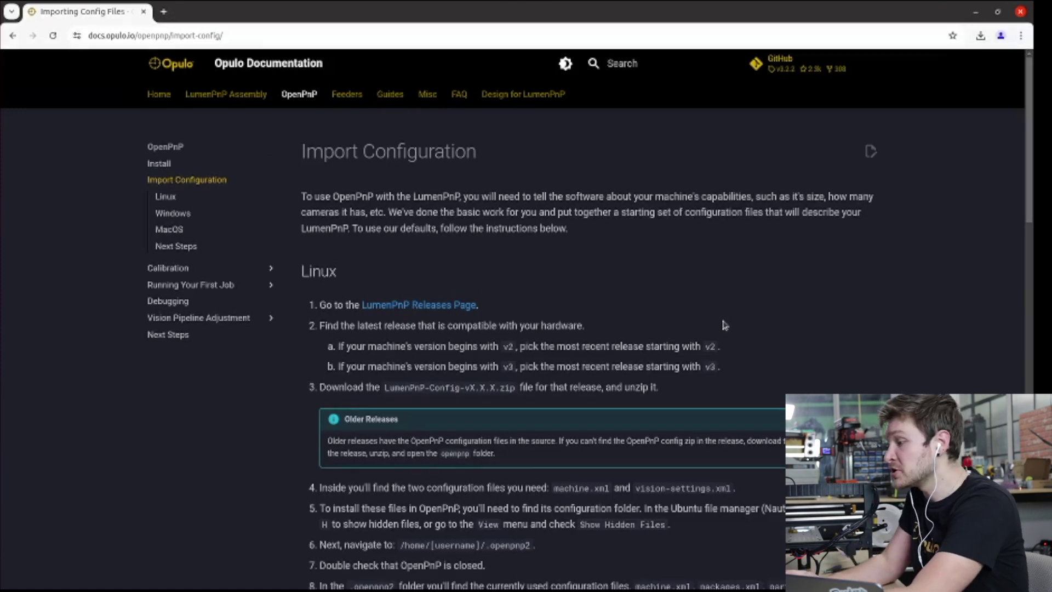
- Download LumenPnP-Config-v3-03.zip from the v3.2.2 release on the LumenPnP releases page and open the archive
middle_click(449, 309)
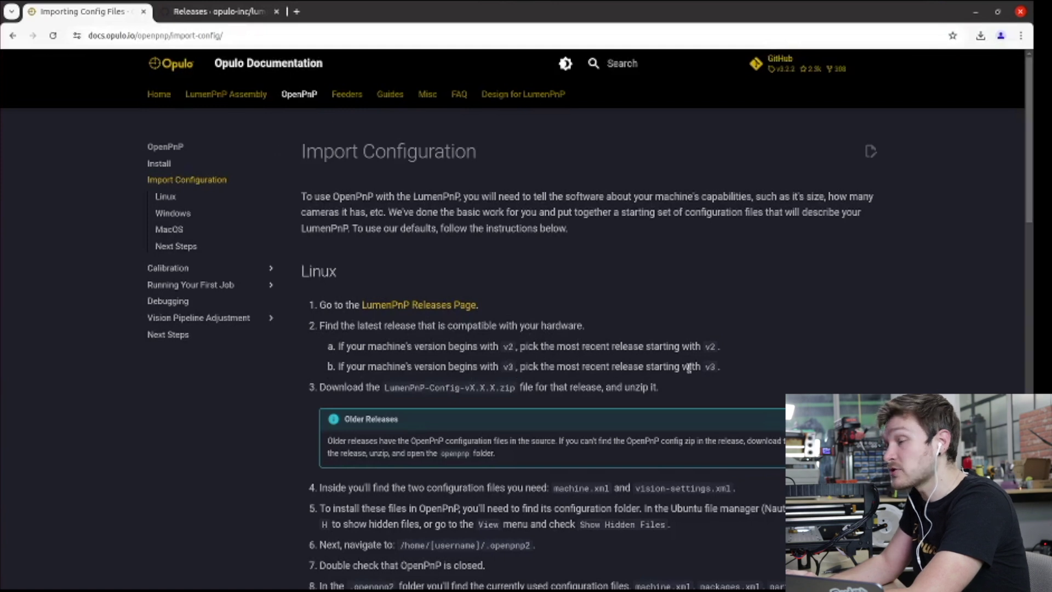
left_click(238, 11)
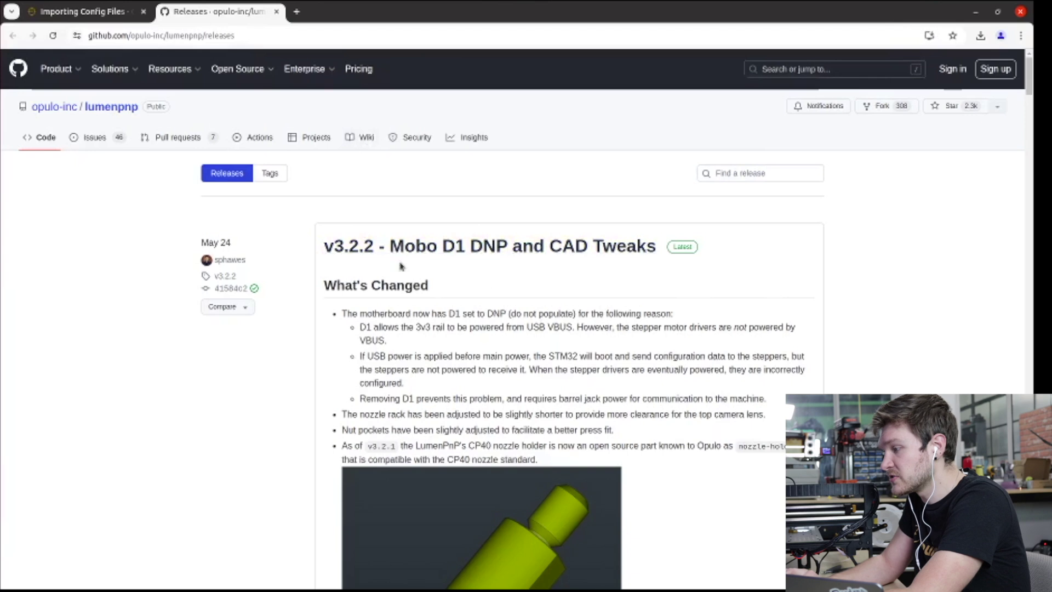
scroll(488, 314, "down", 15)
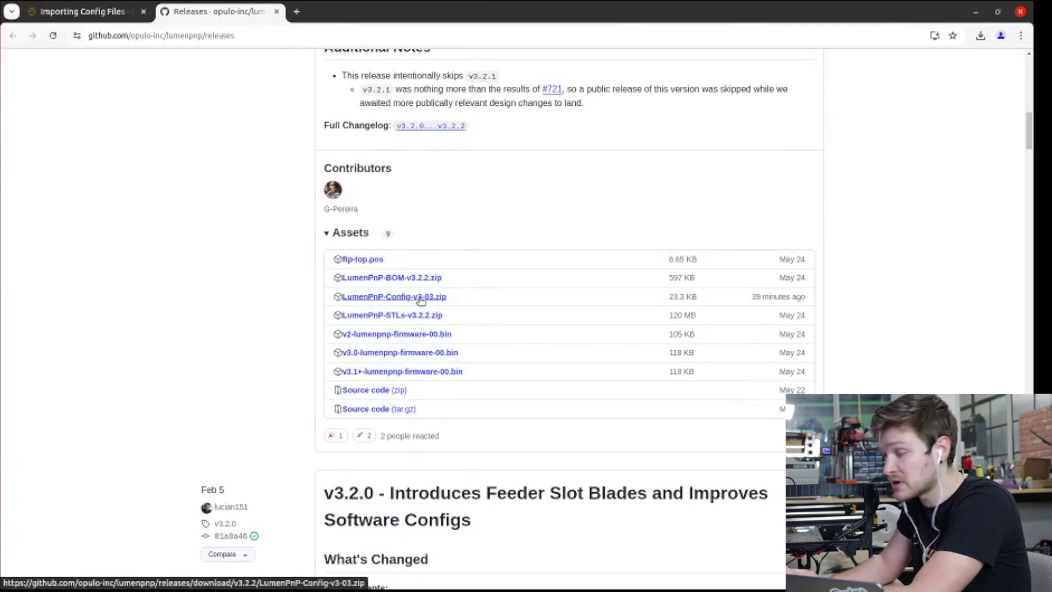
left_click(420, 298)
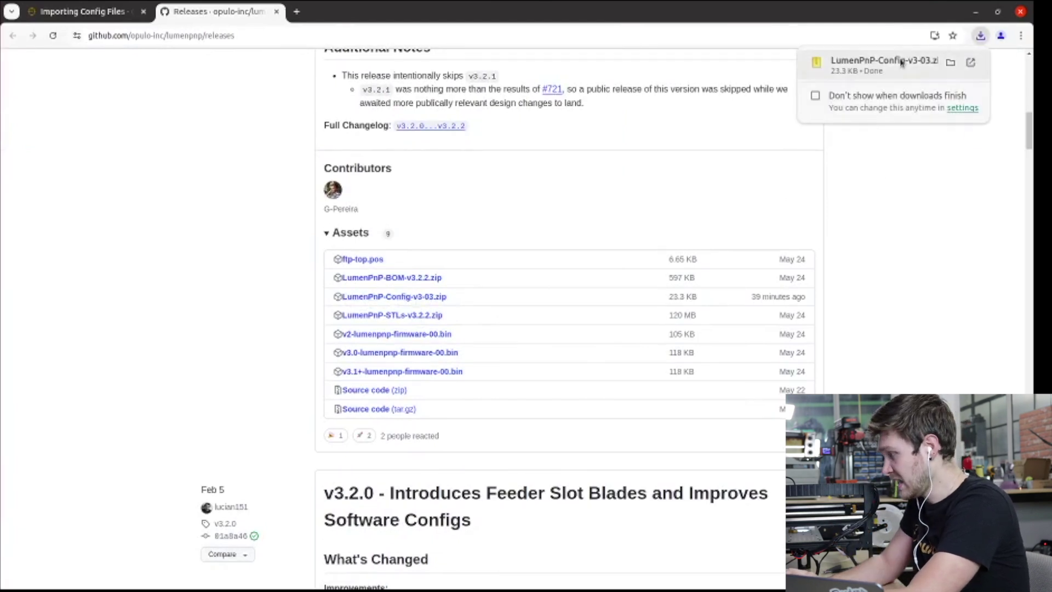
left_click(904, 59)
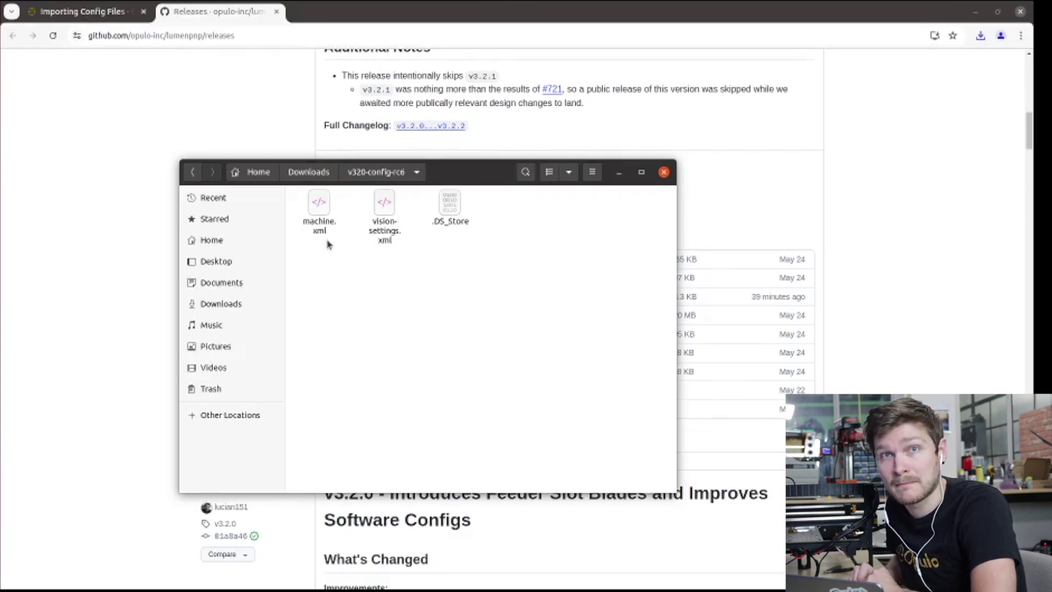
- Open a second file window beside the unzipped config folder and show the hidden .openpnp2 folder from Home in it
left_click_drag(474, 171, 316, 121)
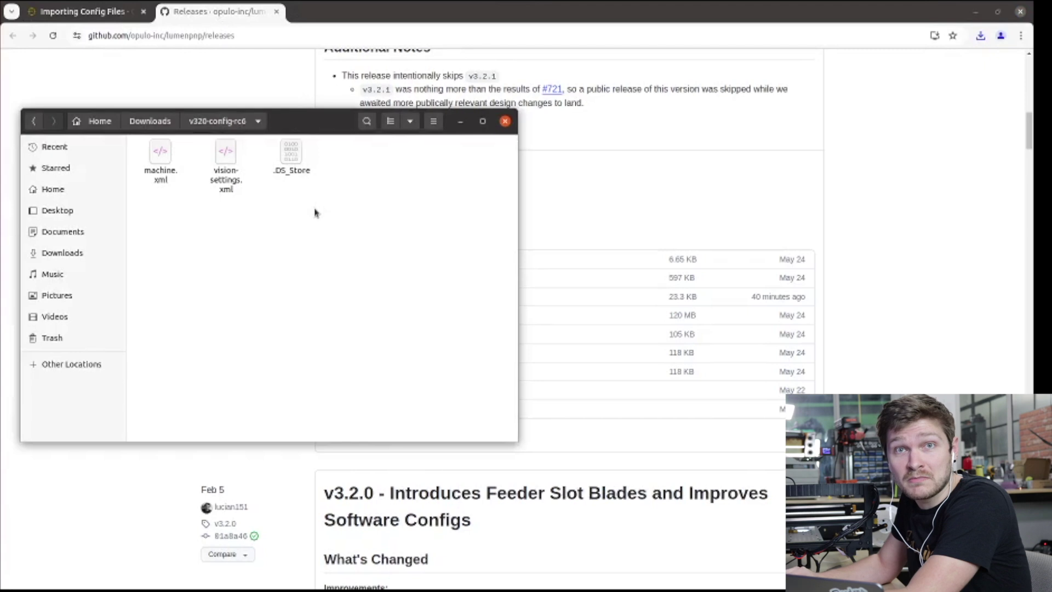
key("ctrl+n")
left_click_drag(824, 140, 809, 128)
left_click(552, 190)
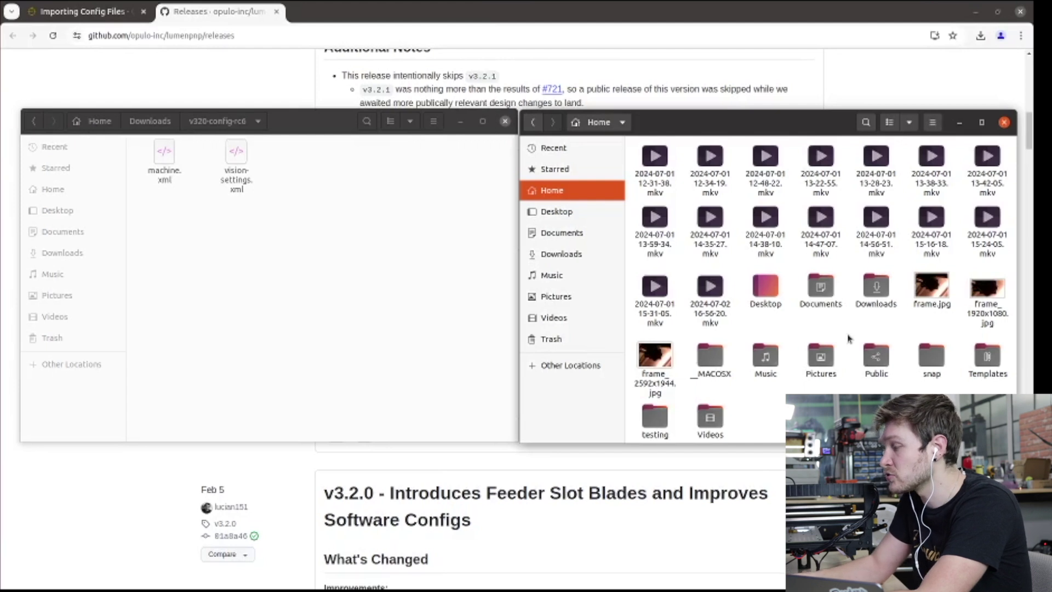
scroll(849, 338, "down", 3)
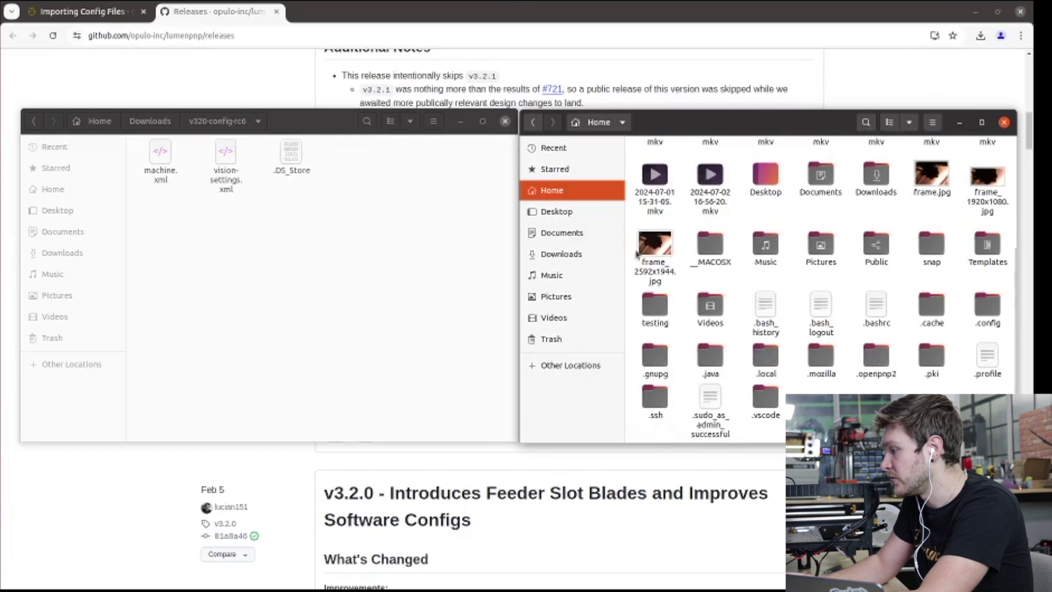
double_click(877, 357)
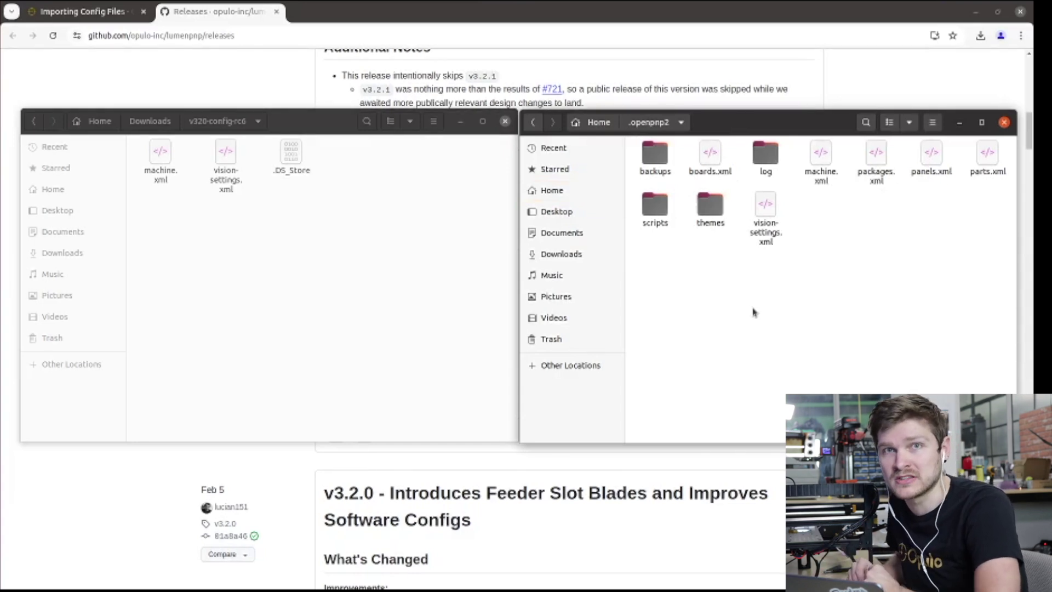
- Move machine.xml and vision-settings.xml from the unzipped v320-config-rc6 folder into .openpnp2, replacing both existing files
left_click(160, 154)
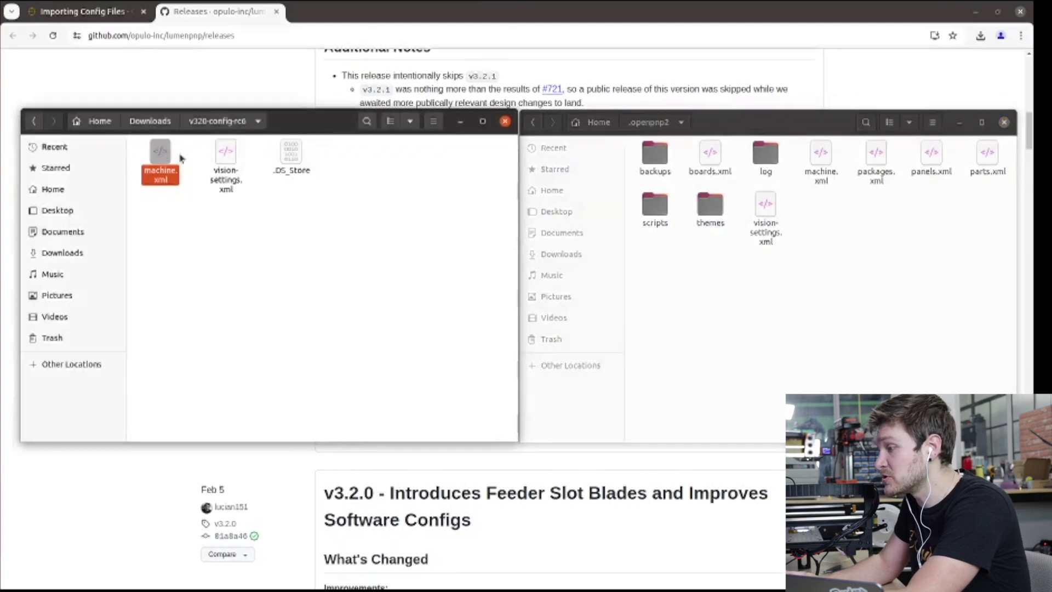
left_click(225, 160, "ctrl")
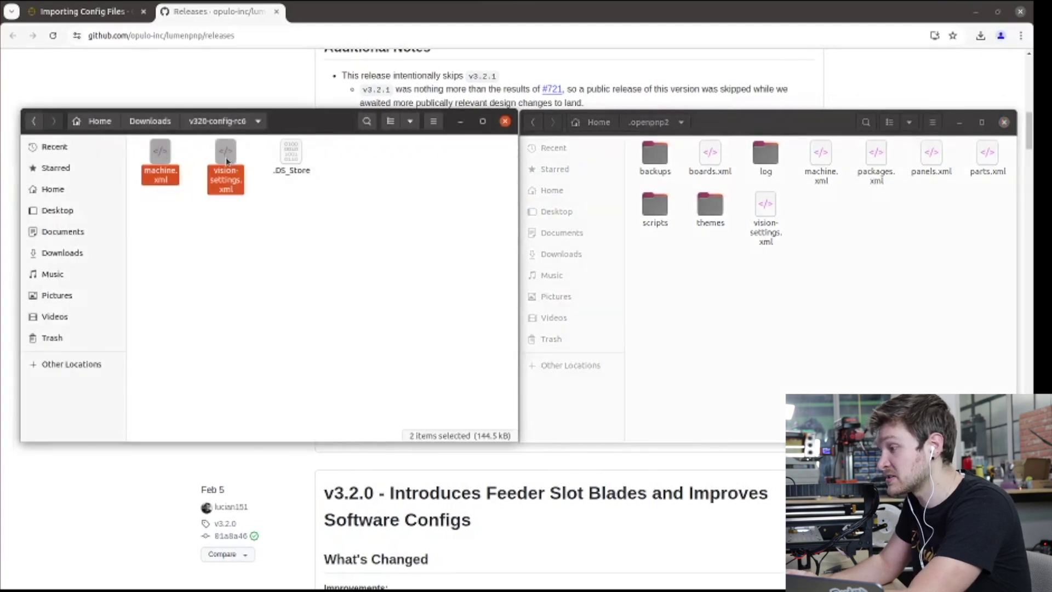
left_click_drag(227, 161, 754, 313)
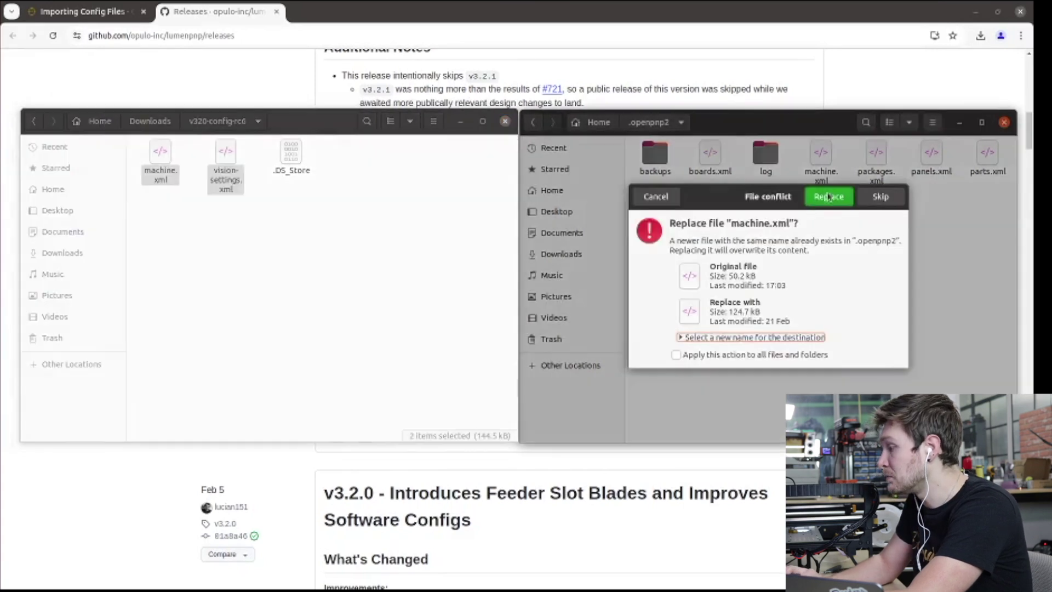
left_click(828, 197)
left_click(828, 196)
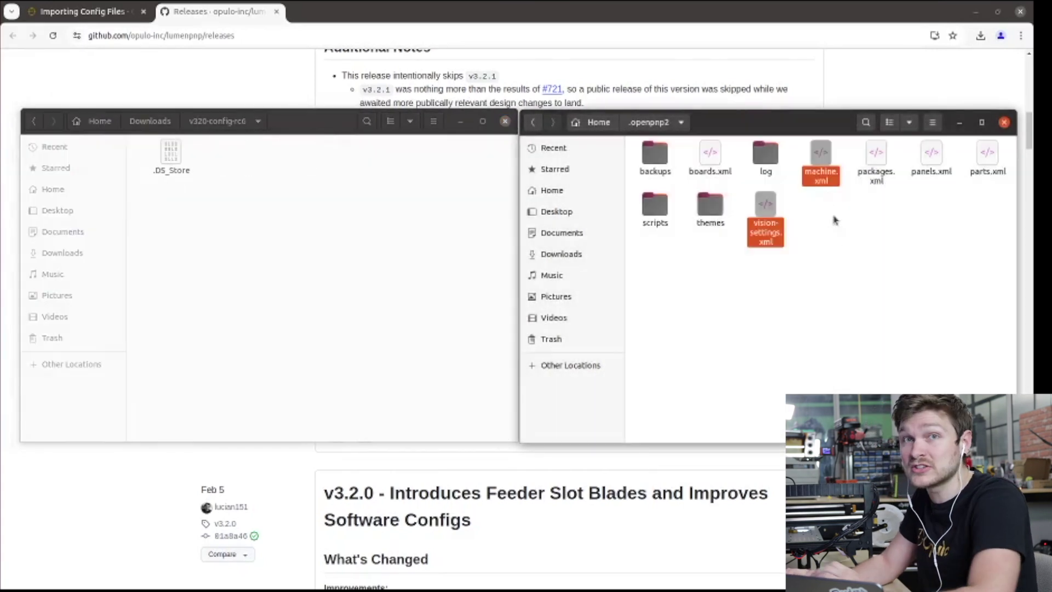
left_click(842, 252)
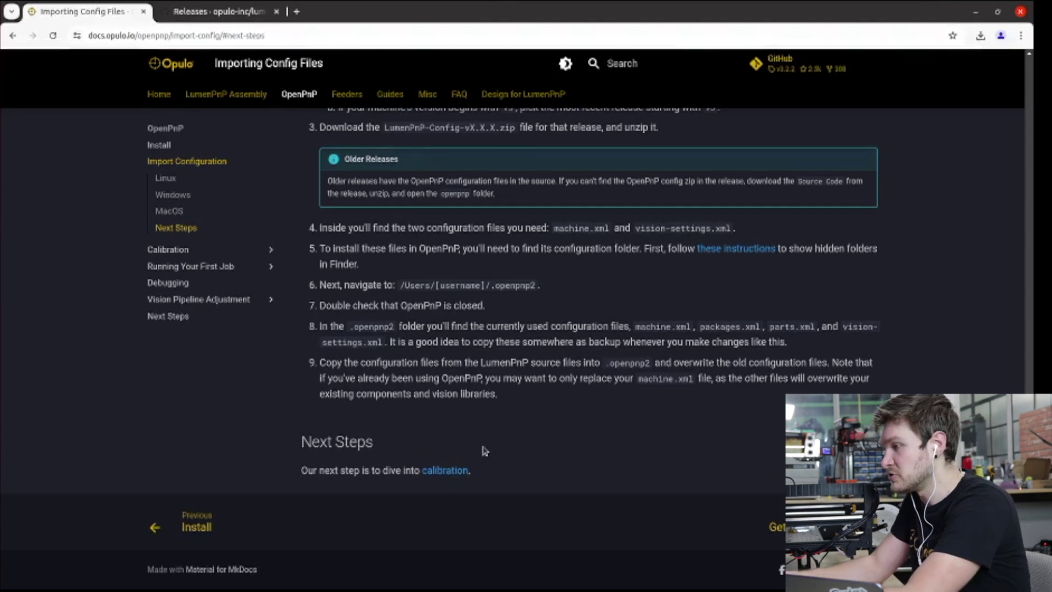
- Launch OpenPnP and open the list of nozzles, cameras and actuators in the machine controls
key("super")
type("ope")
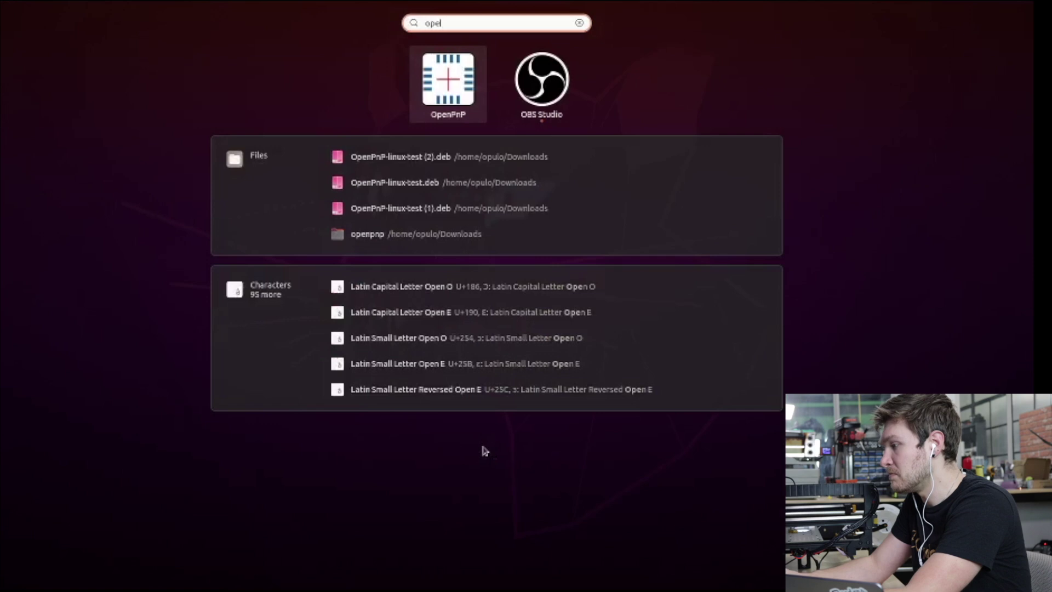
key("super")
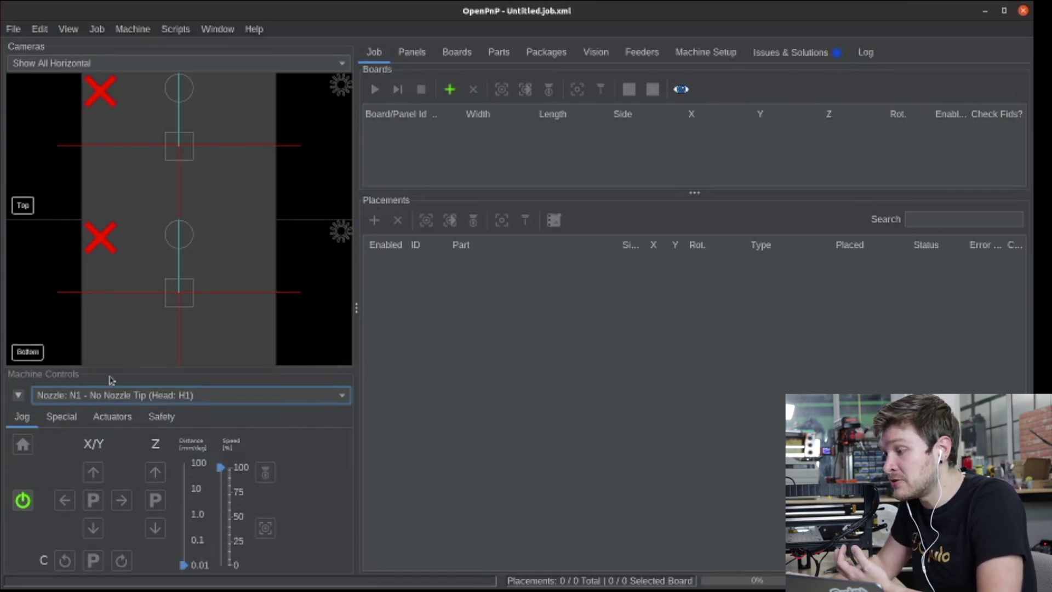
left_click(197, 399)
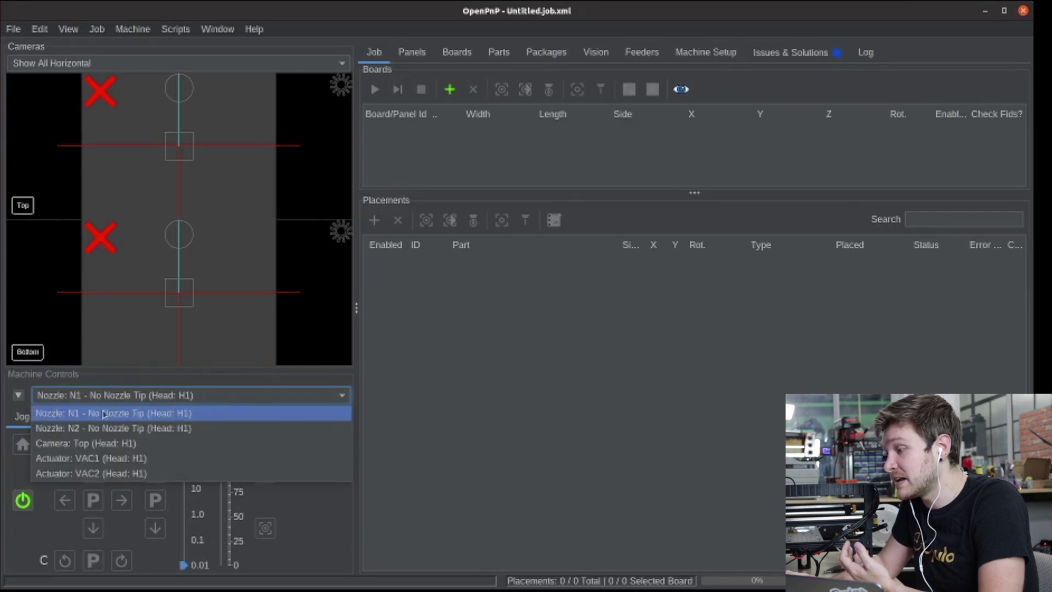